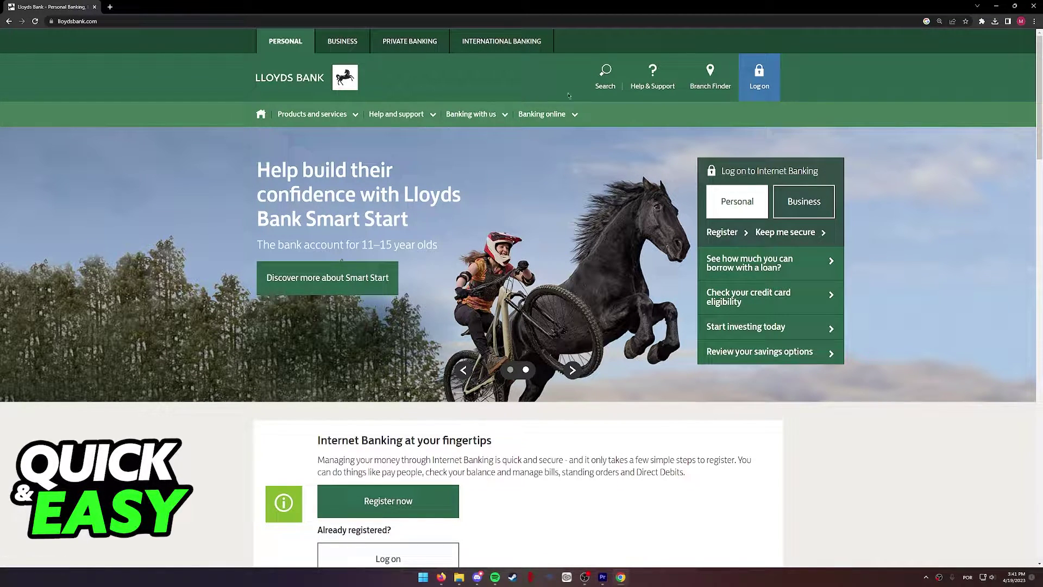
Search the Lloyds Bank site for 'contactless cards'
{"action": "left_click", "coordinate": [601, 83]}
{"action": "type", "text": "contactless cards"}
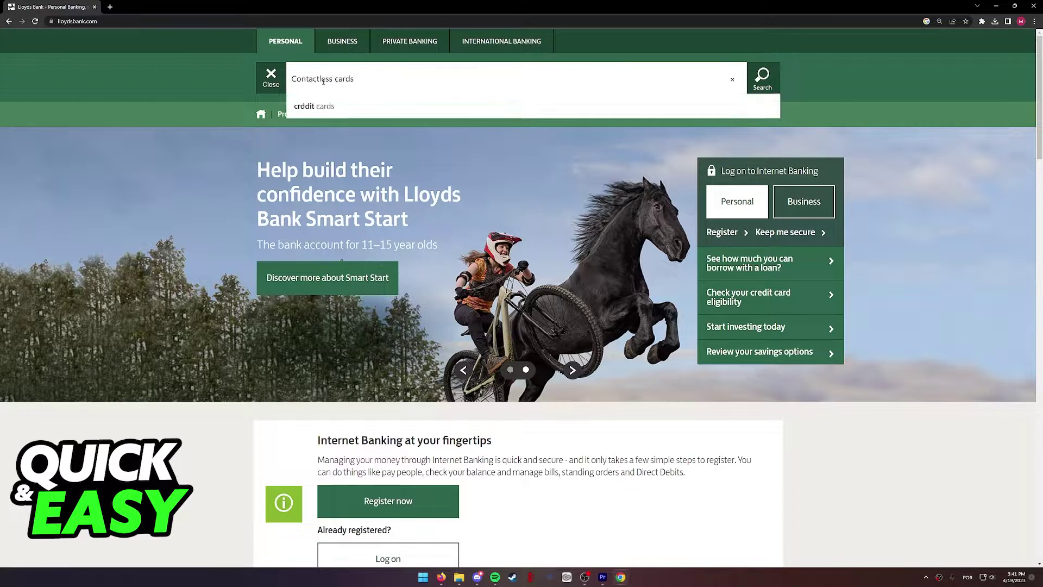
{"action": "left_click", "coordinate": [761, 79]}
{"action": "mouse_move", "coordinate": [472, 114]}
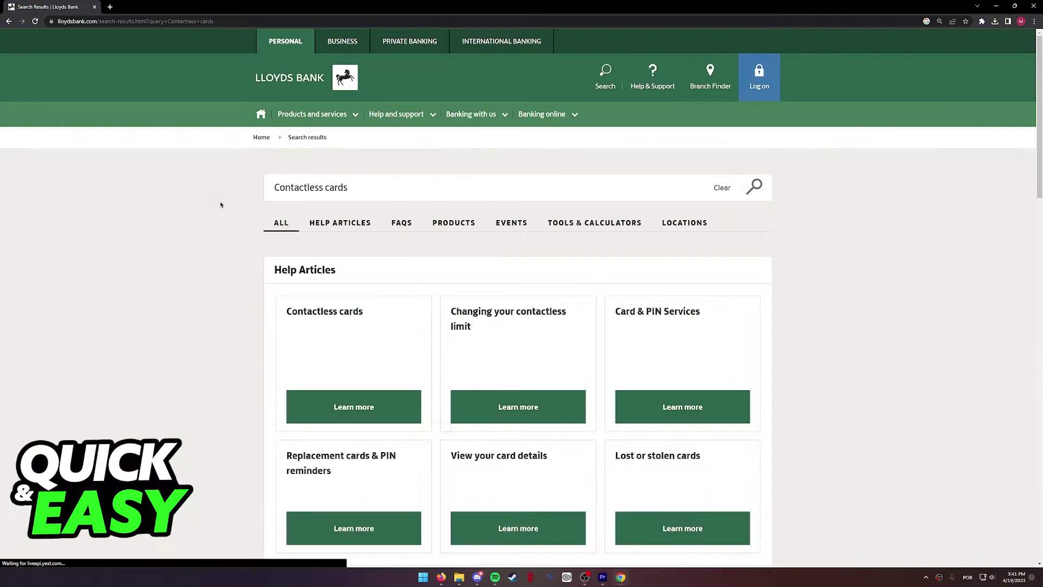
{"action": "scroll", "coordinate": [356, 164], "scroll_direction": "down", "scroll_amount": 1}
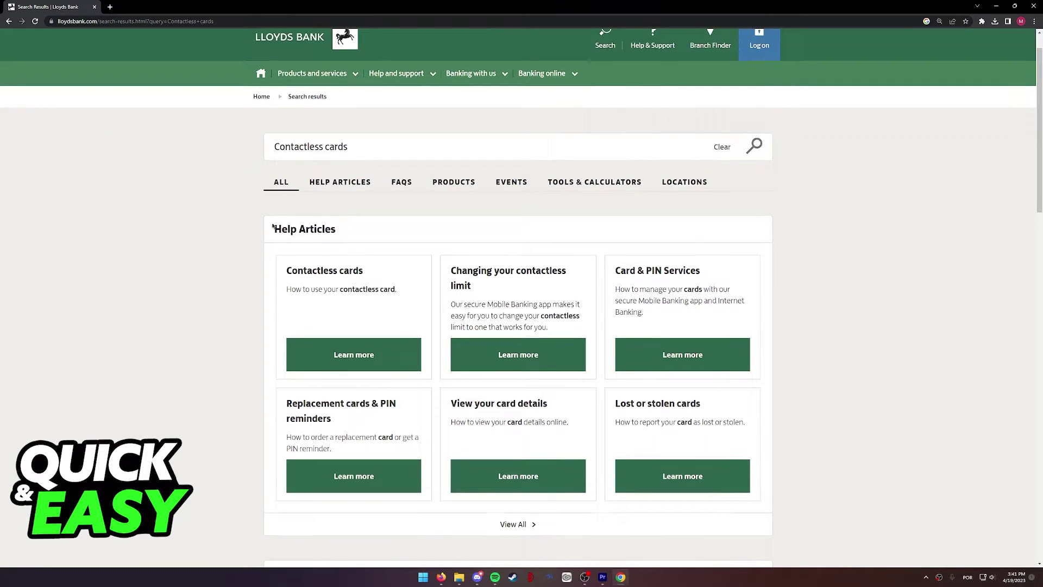
Open the Contactless cards article and expand the FAQ 'What if I don't want a contactless card?'
{"action": "left_click", "coordinate": [306, 271]}
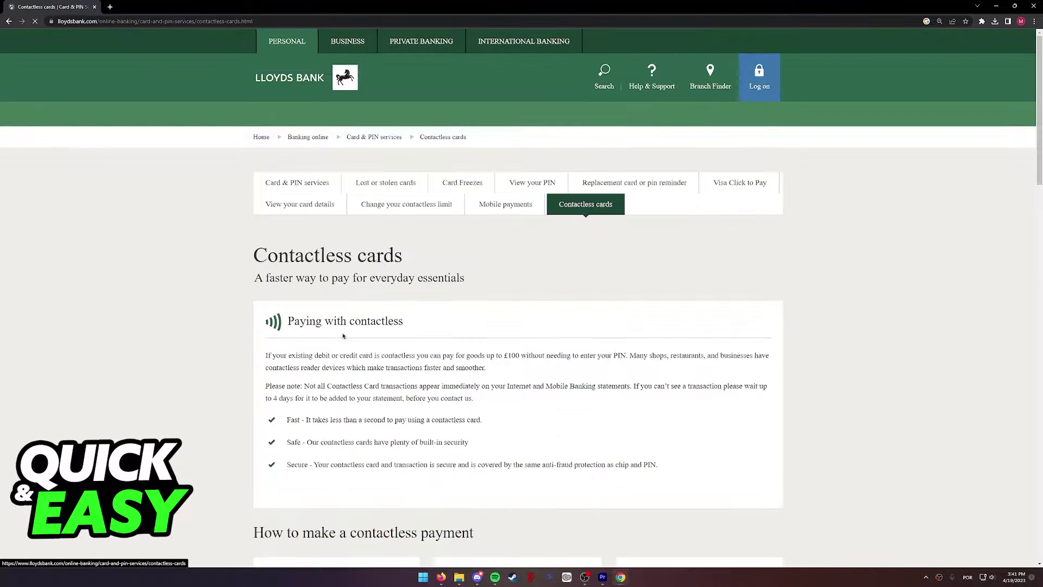
{"action": "left_click", "coordinate": [286, 287]}
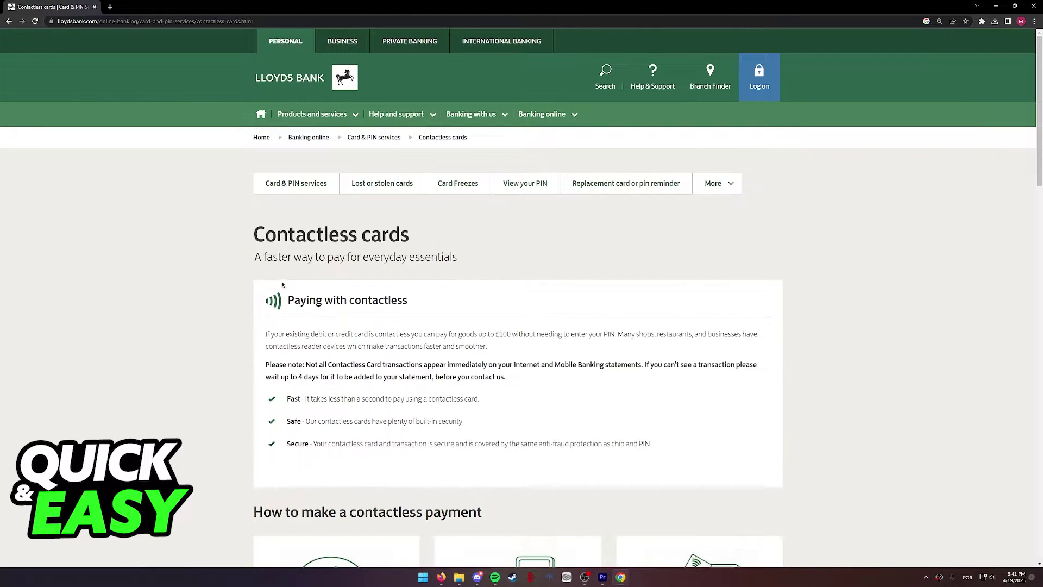
{"action": "scroll", "coordinate": [285, 287], "scroll_direction": "down", "scroll_amount": 3}
{"action": "scroll", "coordinate": [282, 216], "scroll_direction": "down", "scroll_amount": 3}
{"action": "scroll", "coordinate": [282, 216], "scroll_direction": "up", "scroll_amount": 2}
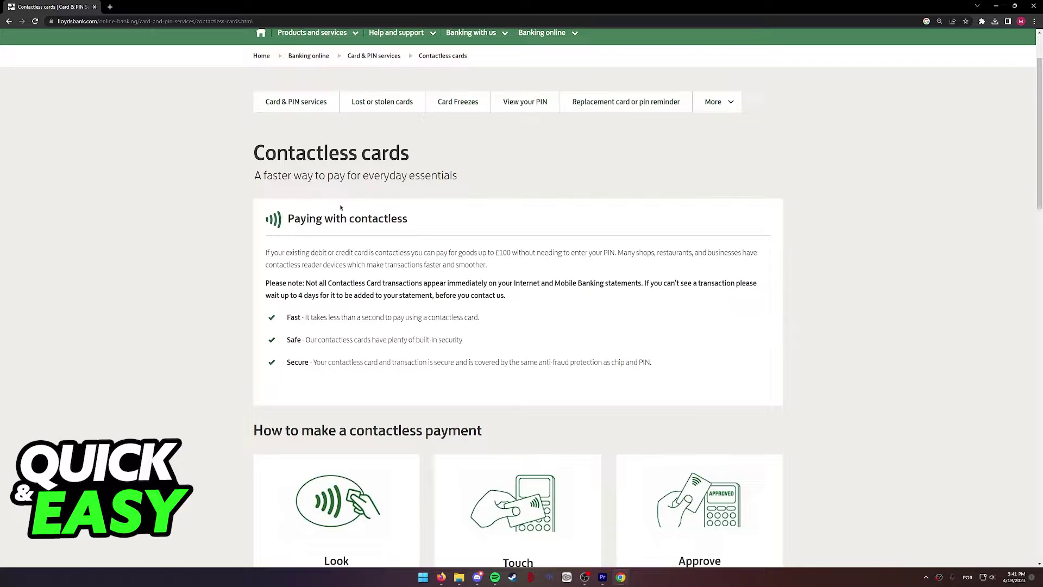
{"action": "scroll", "coordinate": [340, 208], "scroll_direction": "down", "scroll_amount": 5}
{"action": "scroll", "coordinate": [341, 208], "scroll_direction": "down", "scroll_amount": 4}
{"action": "scroll", "coordinate": [355, 224], "scroll_direction": "down", "scroll_amount": 4}
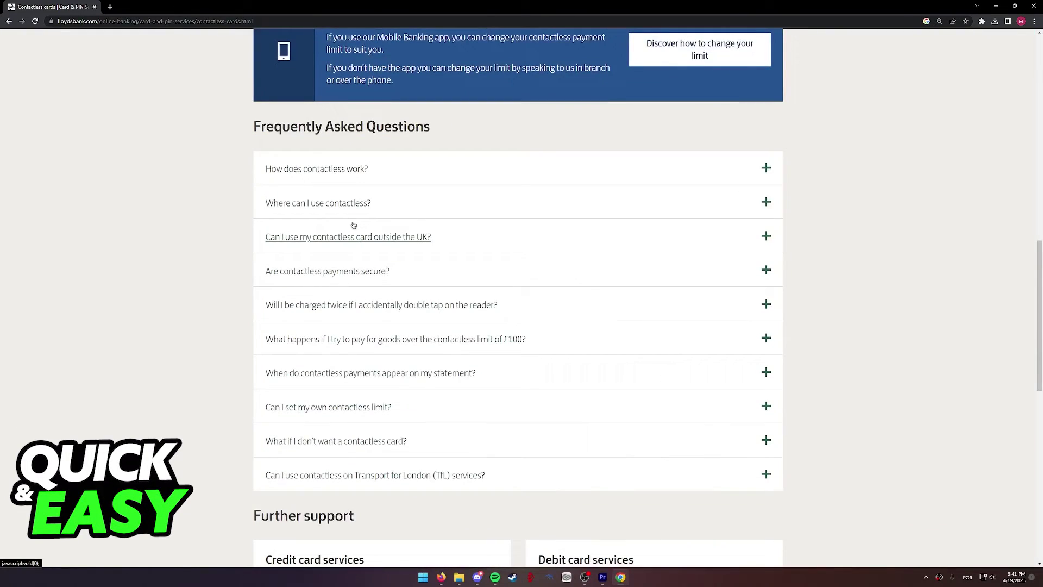
{"action": "scroll", "coordinate": [354, 224], "scroll_direction": "down", "scroll_amount": 1}
{"action": "left_click", "coordinate": [366, 359]}
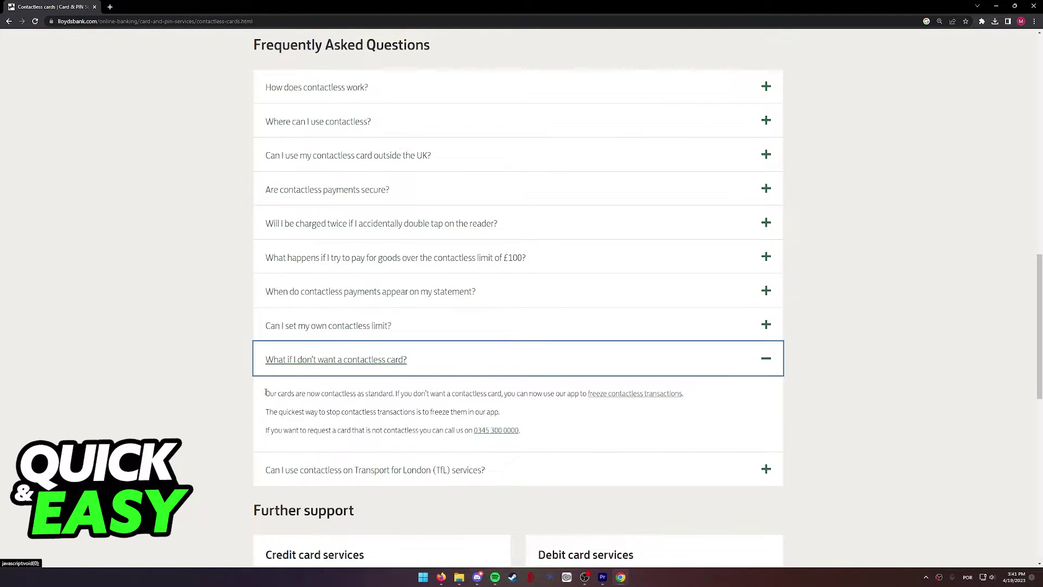
{"action": "mouse_move", "coordinate": [266, 392]}
{"action": "left_mouse_down"}
{"action": "mouse_move", "coordinate": [398, 394]}
{"action": "mouse_move", "coordinate": [266, 394]}
{"action": "left_mouse_up"}
{"action": "left_click", "coordinate": [398, 394]}
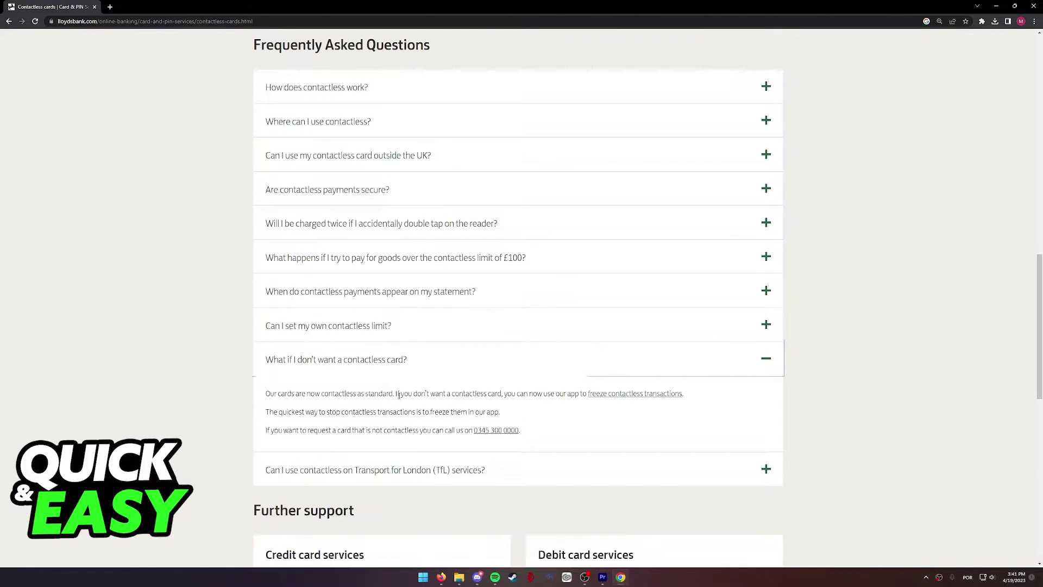
{"action": "scroll", "coordinate": [398, 393], "scroll_direction": "up", "scroll_amount": 5}
{"action": "scroll", "coordinate": [398, 394], "scroll_direction": "up", "scroll_amount": 5}
{"action": "scroll", "coordinate": [398, 393], "scroll_direction": "up", "scroll_amount": 8}
{"action": "scroll", "coordinate": [350, 277], "scroll_direction": "down", "scroll_amount": 3}
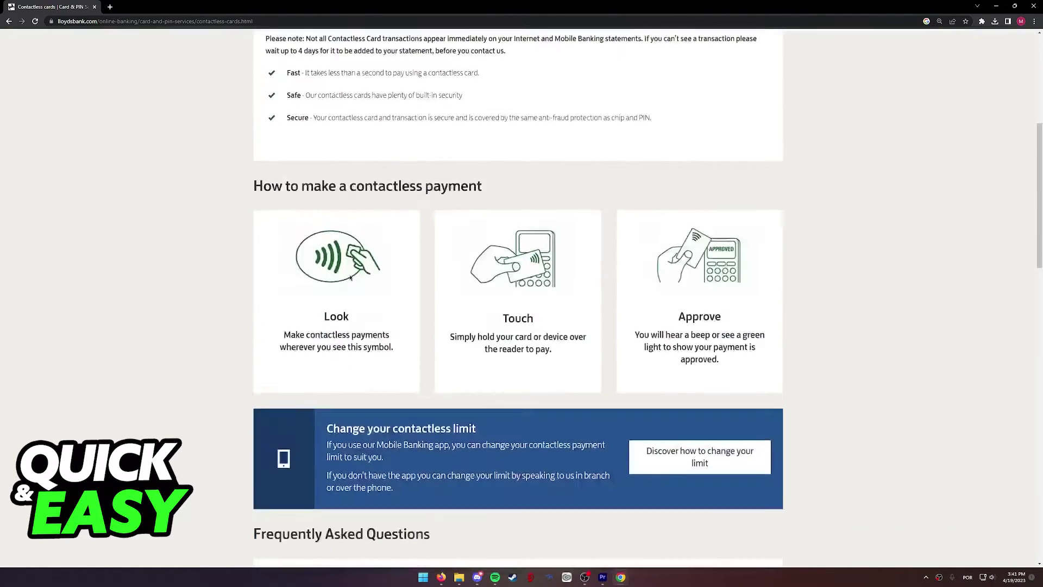
{"action": "scroll", "coordinate": [351, 277], "scroll_direction": "down", "scroll_amount": 10}
{"action": "scroll", "coordinate": [351, 277], "scroll_direction": "up", "scroll_amount": 2}
{"action": "left_click_drag", "start_coordinate": [266, 312], "coordinate": [394, 313]}
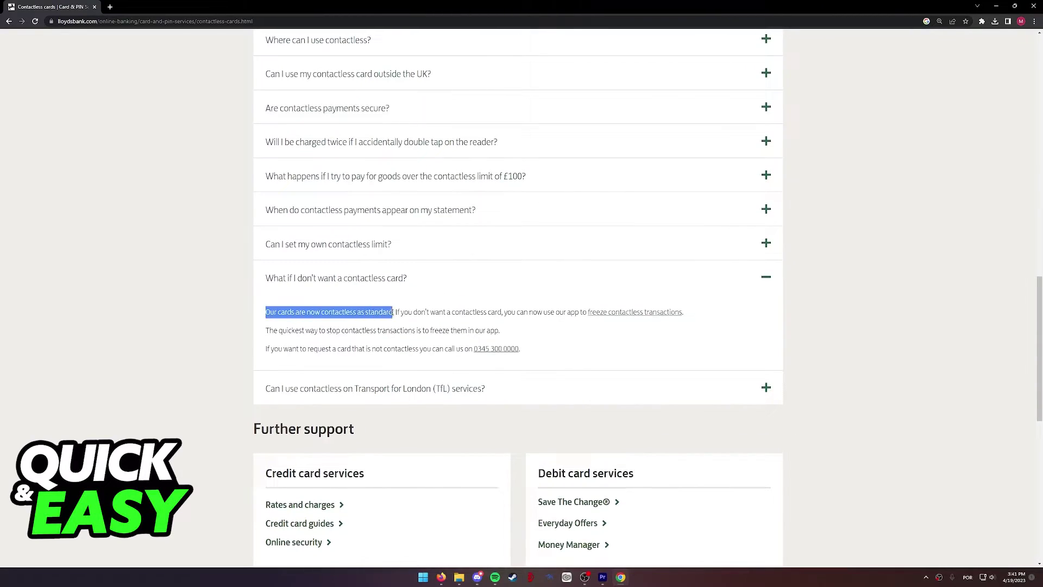
{"action": "left_click", "coordinate": [395, 312]}
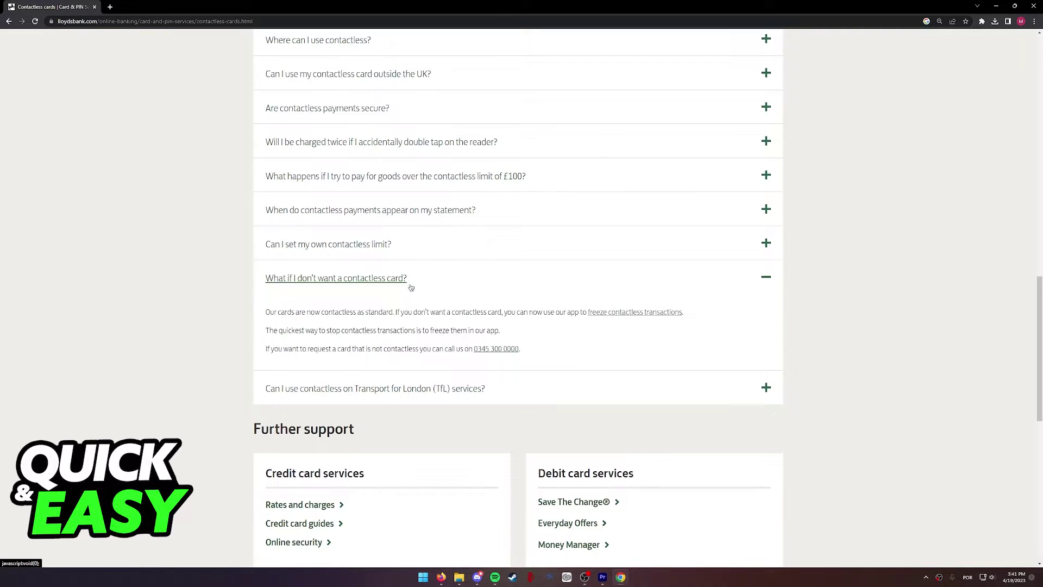
{"action": "left_click_drag", "start_coordinate": [267, 349], "coordinate": [400, 349]}
{"action": "left_click", "coordinate": [400, 342]}
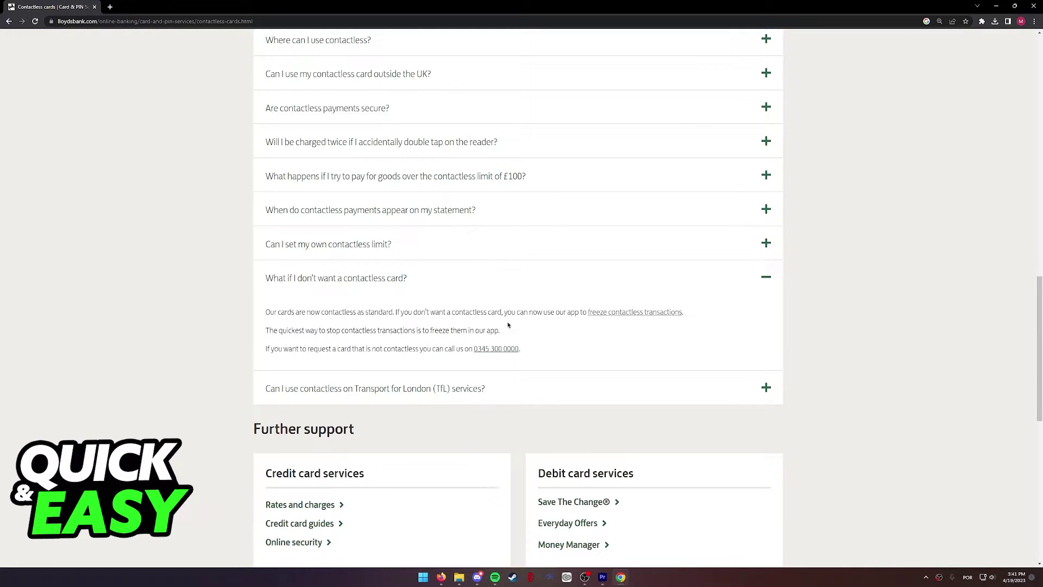
{"action": "scroll", "coordinate": [507, 325], "scroll_direction": "up", "scroll_amount": 5}
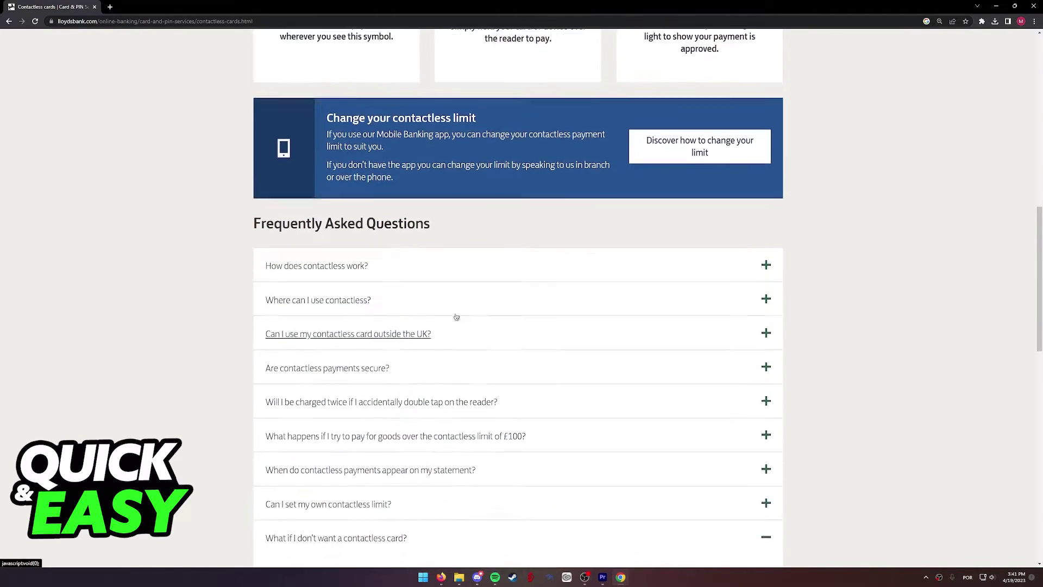
{"action": "scroll", "coordinate": [456, 301], "scroll_direction": "up", "scroll_amount": 2}
{"action": "scroll", "coordinate": [391, 279], "scroll_direction": "up", "scroll_amount": 1}
{"action": "scroll", "coordinate": [391, 279], "scroll_direction": "down", "scroll_amount": 4}
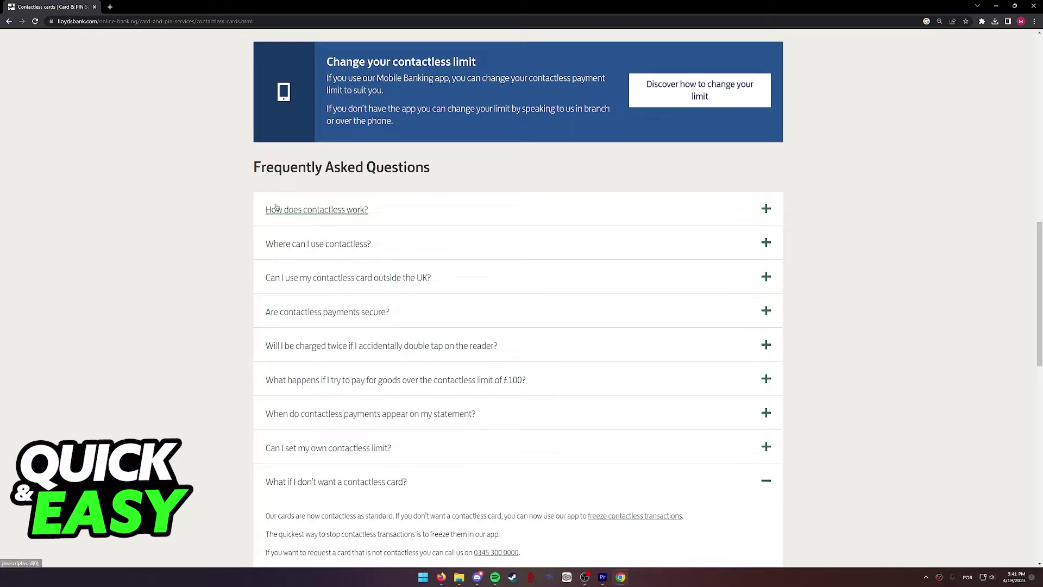
Expand 'How does contactless work?' and bring up the £399.48 Amazon payment approval screen
{"action": "left_click", "coordinate": [285, 214]}
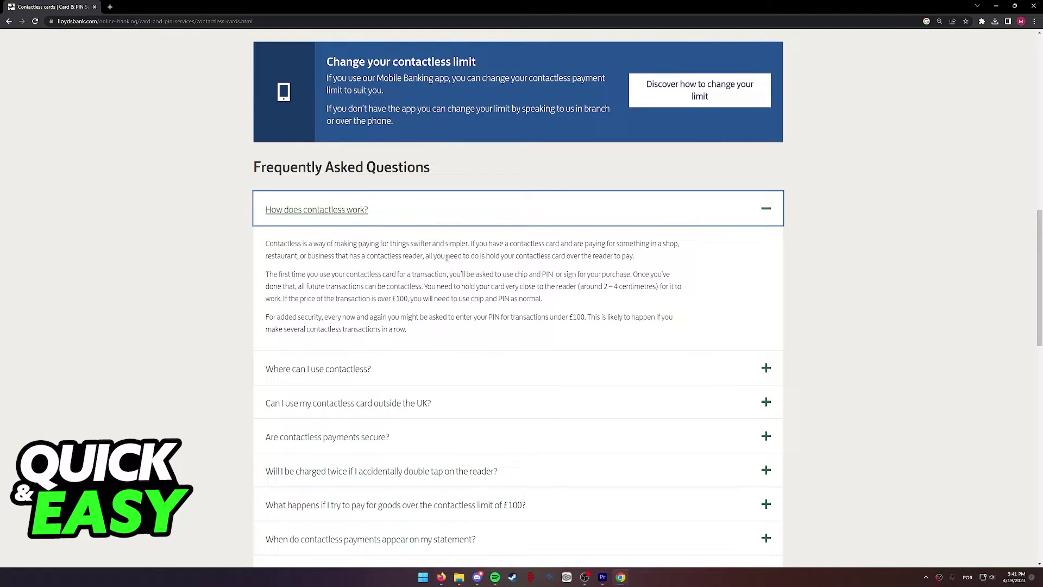
{"action": "scroll", "coordinate": [422, 285], "scroll_direction": "up", "scroll_amount": 3}
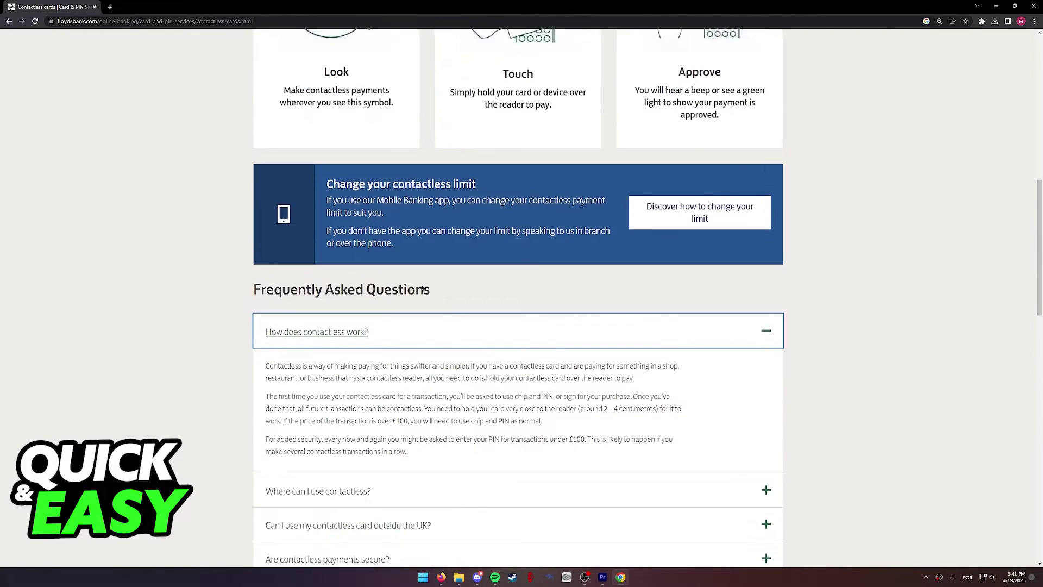
{"action": "scroll", "coordinate": [422, 285], "scroll_direction": "up", "scroll_amount": 2}
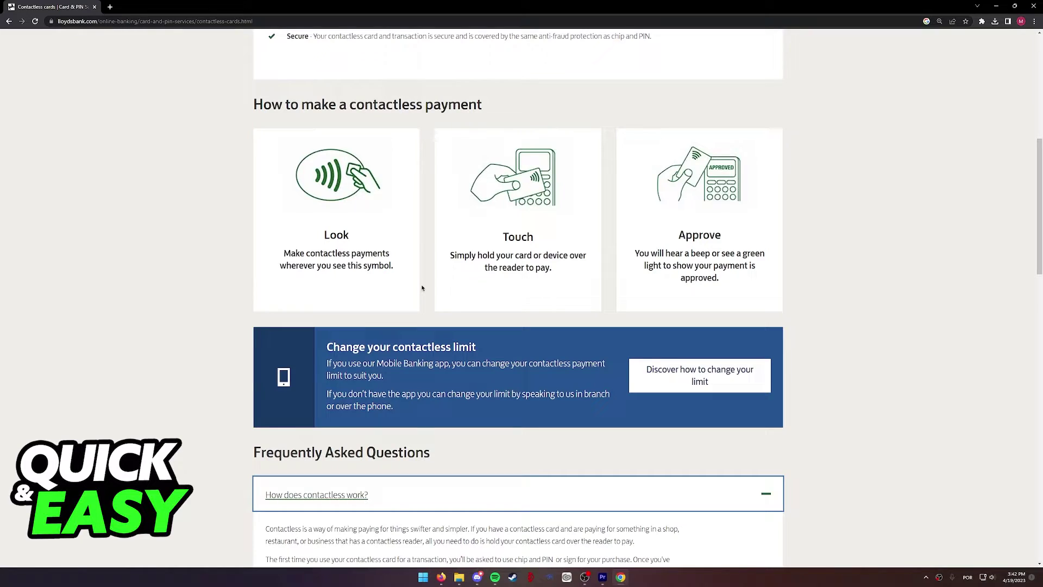
{"action": "left_click", "coordinate": [422, 288]}
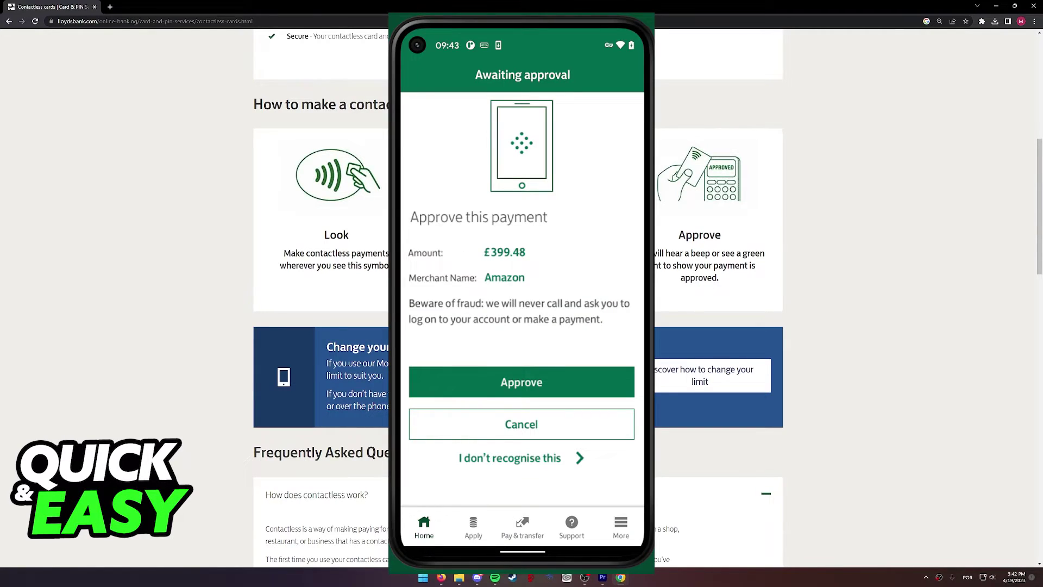
{"action": "scroll", "coordinate": [733, 327], "scroll_direction": "down", "scroll_amount": 5}
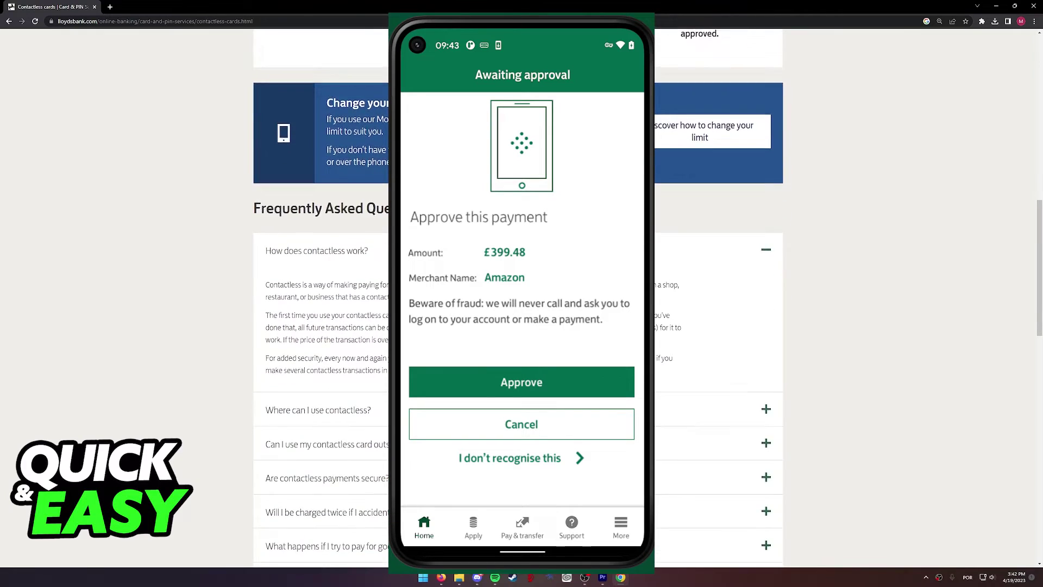
{"action": "scroll", "coordinate": [734, 326], "scroll_direction": "up", "scroll_amount": 3}
{"action": "scroll", "coordinate": [733, 327], "scroll_direction": "up", "scroll_amount": 3}
{"action": "scroll", "coordinate": [734, 326], "scroll_direction": "down", "scroll_amount": 1}
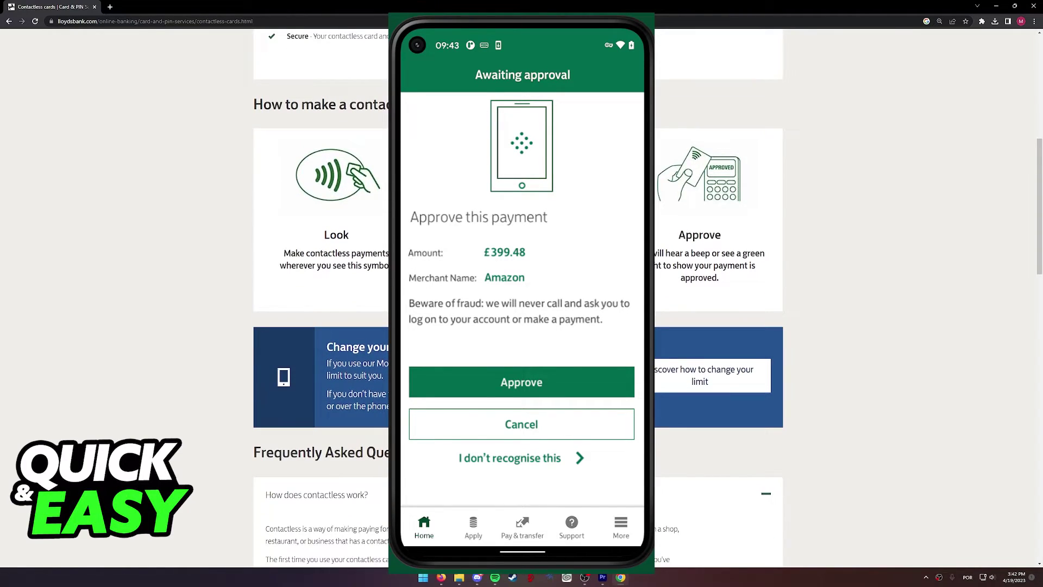